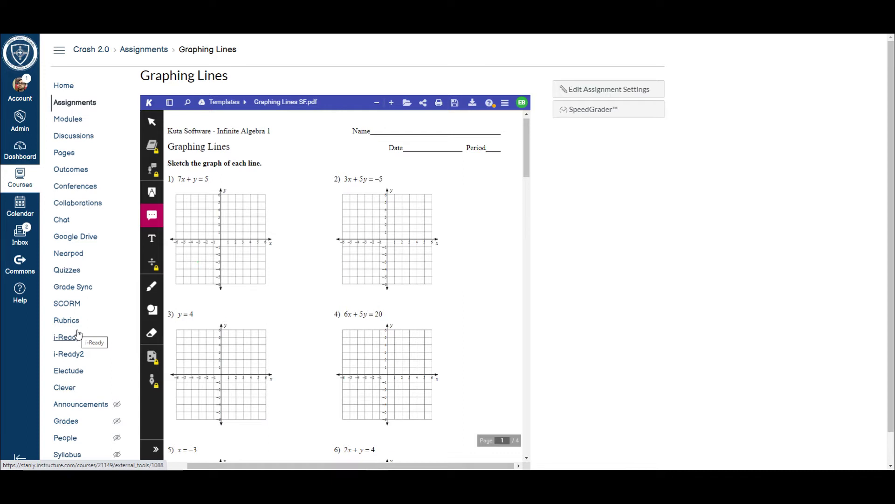
# Scroll down the course navigation beside the Graphing Lines assignment's embedded Kami worksheet
pyautogui.scroll(-1, 79, 339)
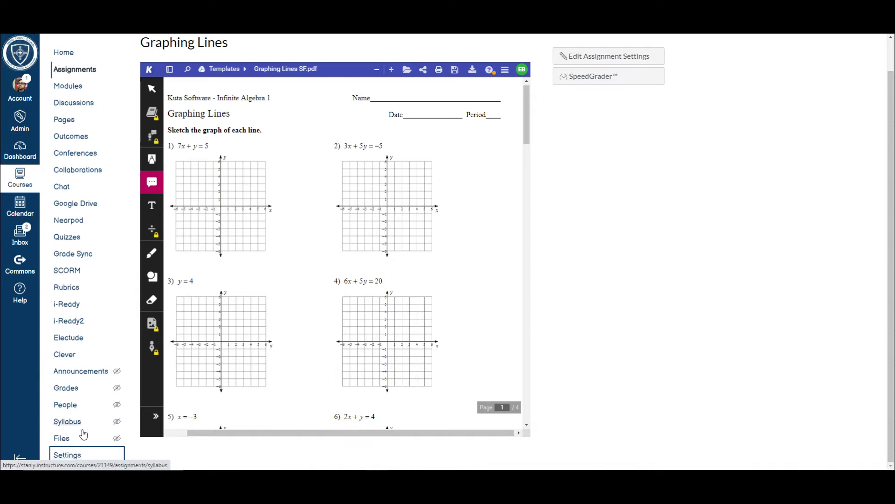
# Switch to Student View from Settings and open the Graphing Lines assignment as the test student
pyautogui.click(68, 455)
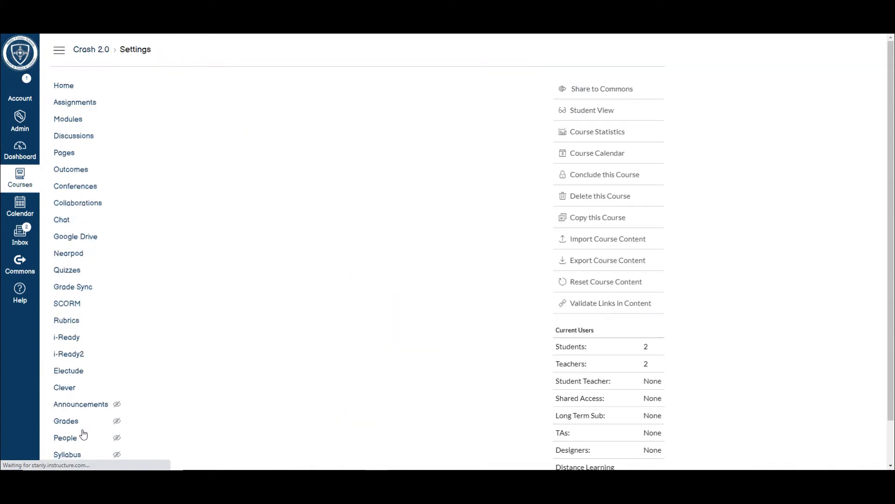
pyautogui.click(585, 114)
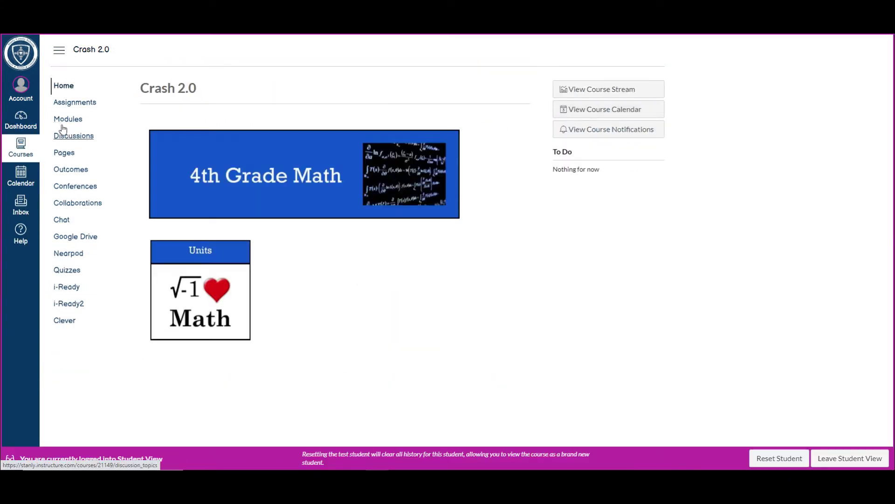
pyautogui.click(74, 102)
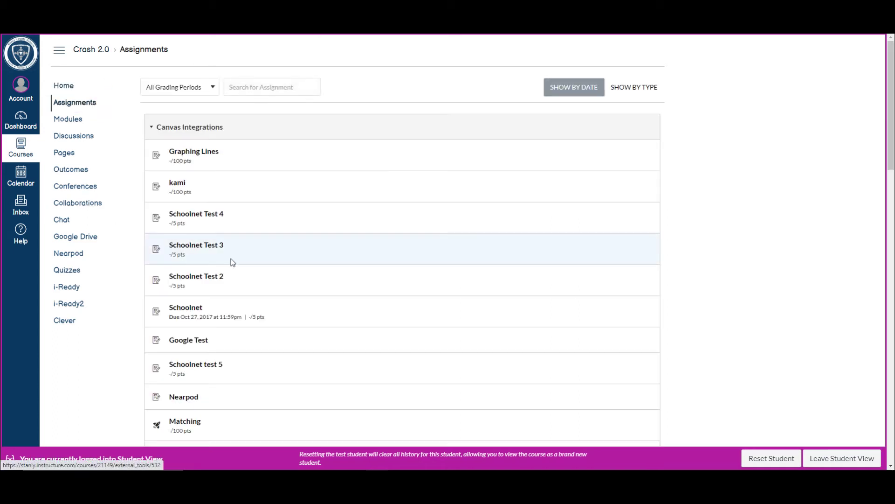
pyautogui.click(207, 152)
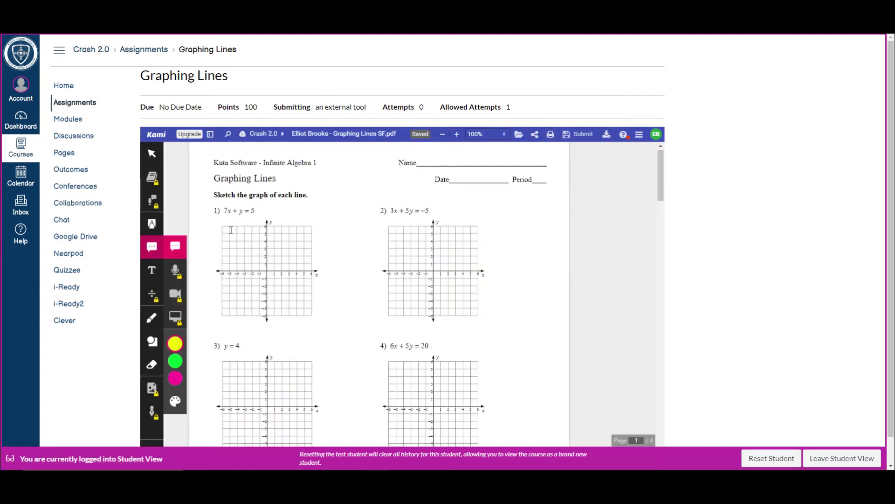
# Draw a straight line across graph 1 (7x + y = 5) with Kami's line shape
pyautogui.click(152, 341)
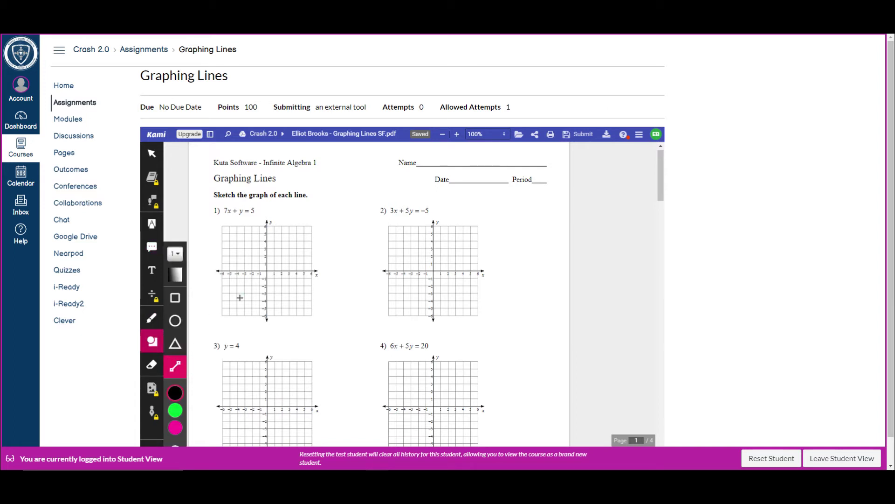
pyautogui.moveTo(229, 302)
pyautogui.mouseDown()
pyautogui.moveTo(275, 273)
pyautogui.moveTo(300, 241)
pyautogui.mouseUp()
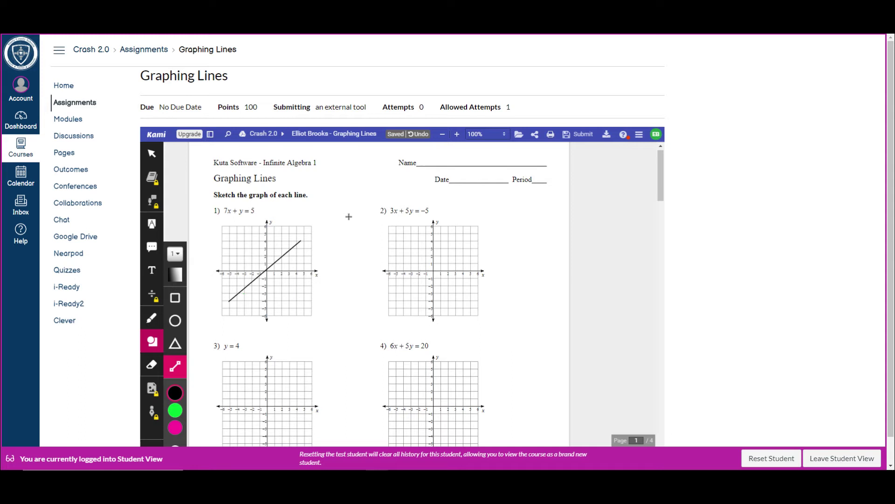
# Turn in the annotated Graphing Lines worksheet from Kami's Submit panel
pyautogui.click(579, 136)
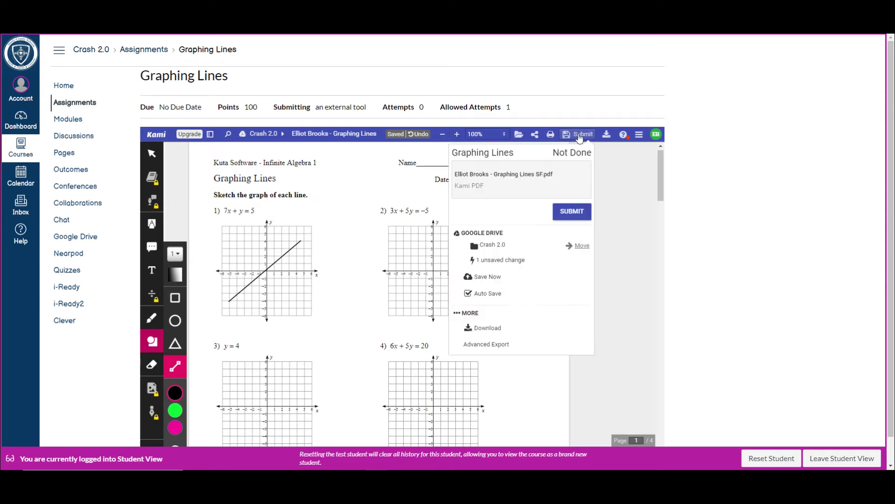
pyautogui.click(578, 213)
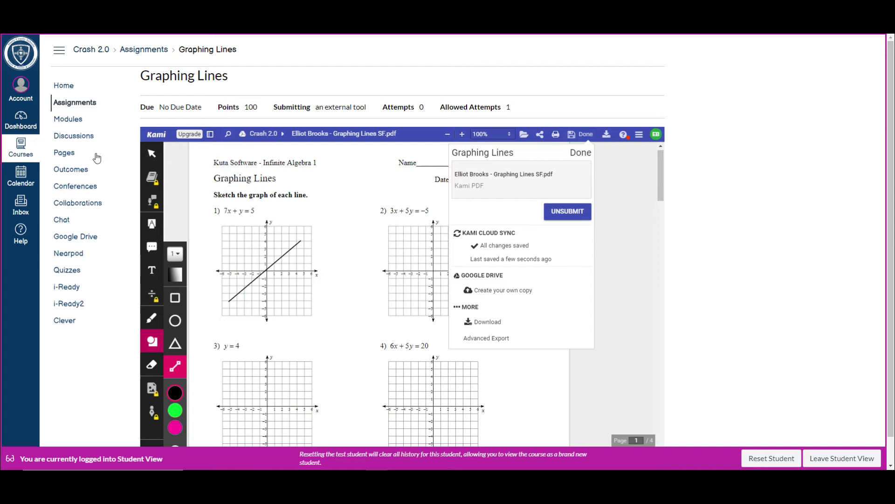
# Leave Student View to return to the teacher account
pyautogui.click(844, 460)
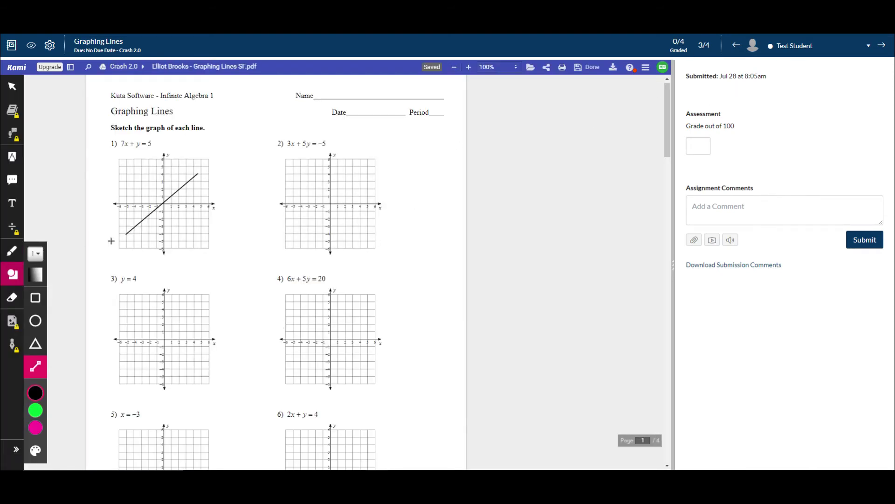
# Pin a 'Why?' comment to the line on graph 1 of the student's worksheet
pyautogui.click(13, 182)
pyautogui.click(162, 199)
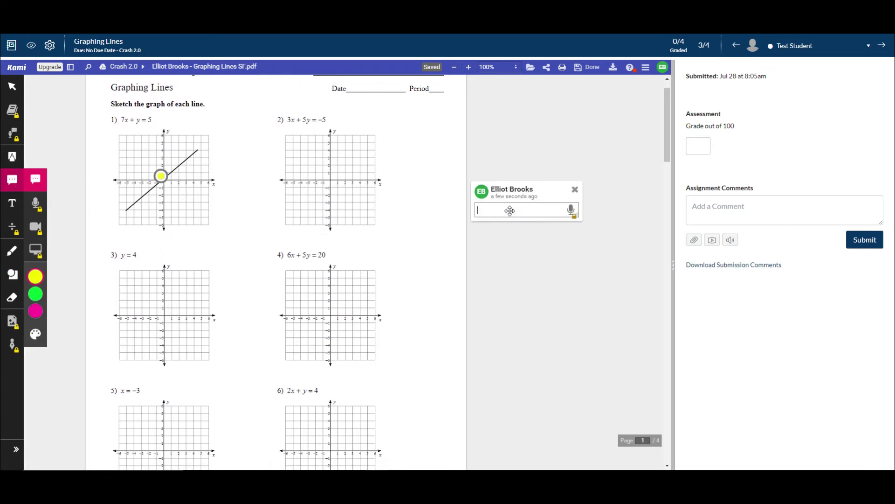
pyautogui.write('Why?')
pyautogui.click(547, 262)
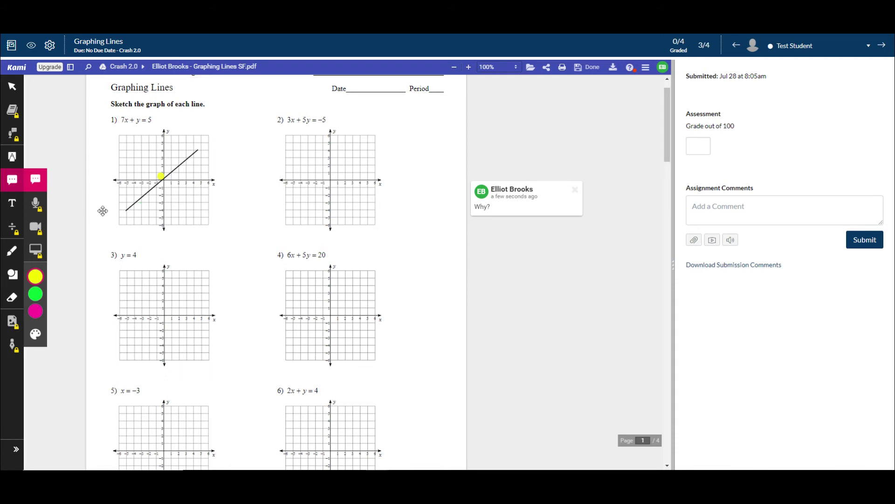
# Enter and submit a grade of 50 in SpeedGrader's 'out of 100' box
pyautogui.click(700, 139)
pyautogui.write('50')
pyautogui.click(866, 239)
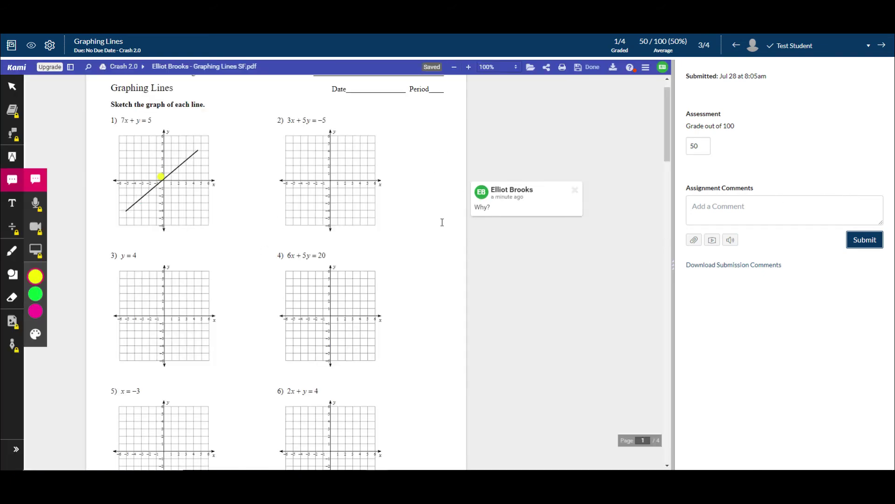
pyautogui.moveTo(574, 191)
pyautogui.moveTo(527, 224)
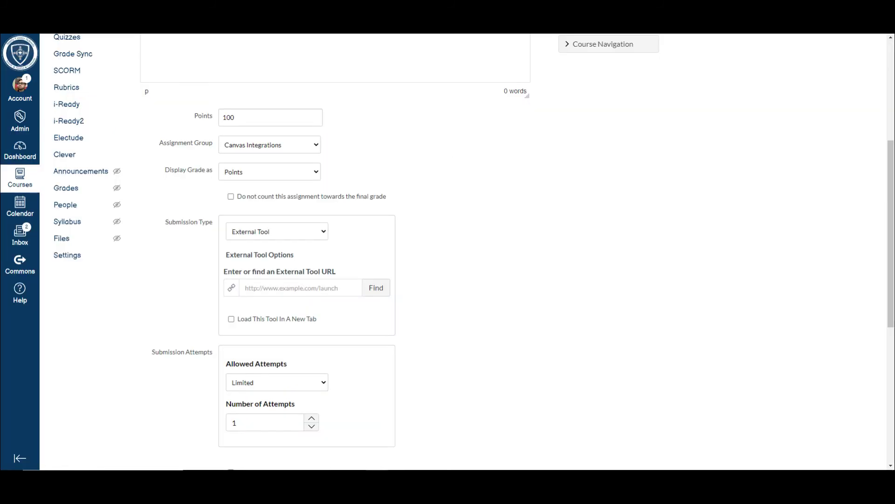
# Set the Kami Test Assignment's Submission Type to External Tool
pyautogui.scroll(5, 388, 245)
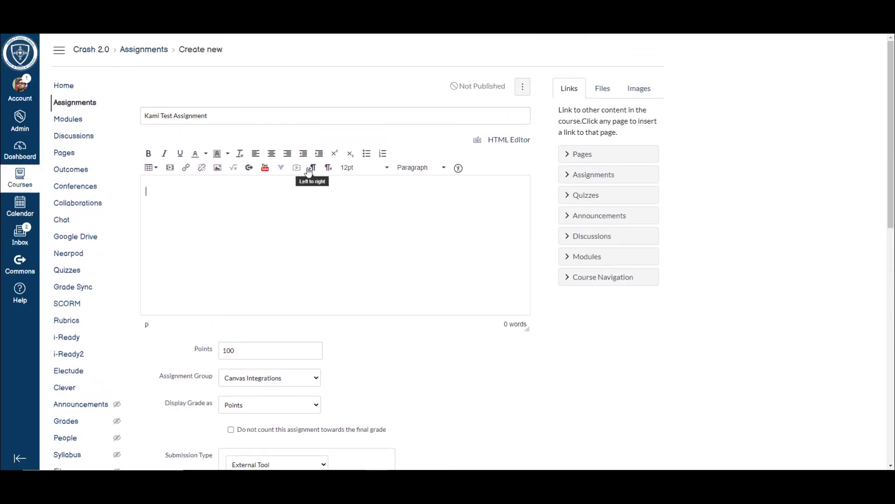
pyautogui.click(235, 203)
pyautogui.scroll(-5, 306, 227)
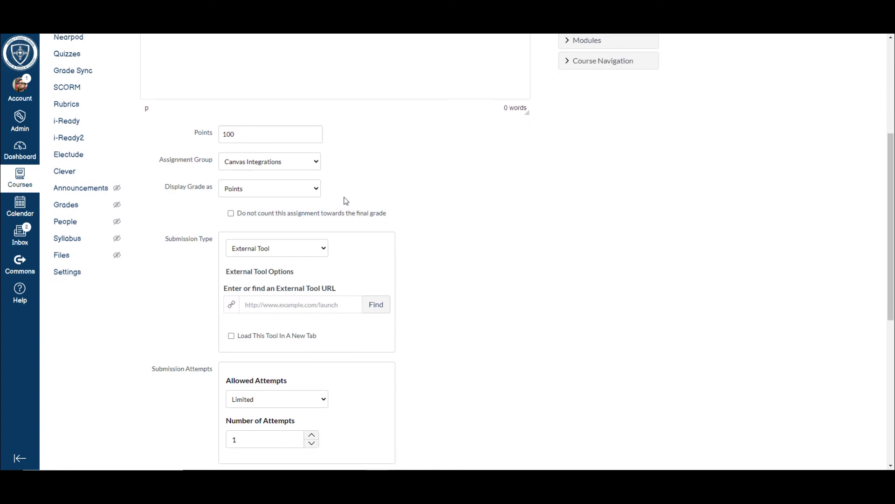
pyautogui.click(279, 233)
pyautogui.click(278, 235)
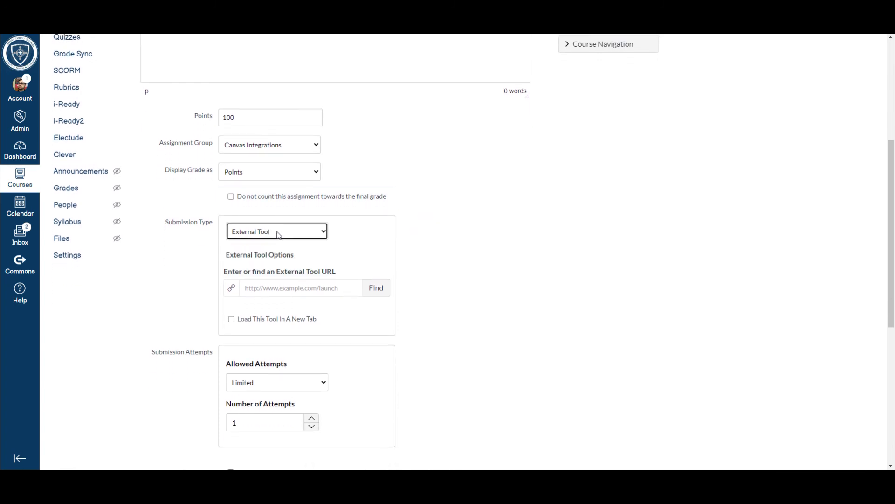
# Find the external tool list and select Kami Google Drive Assignment
pyautogui.click(384, 292)
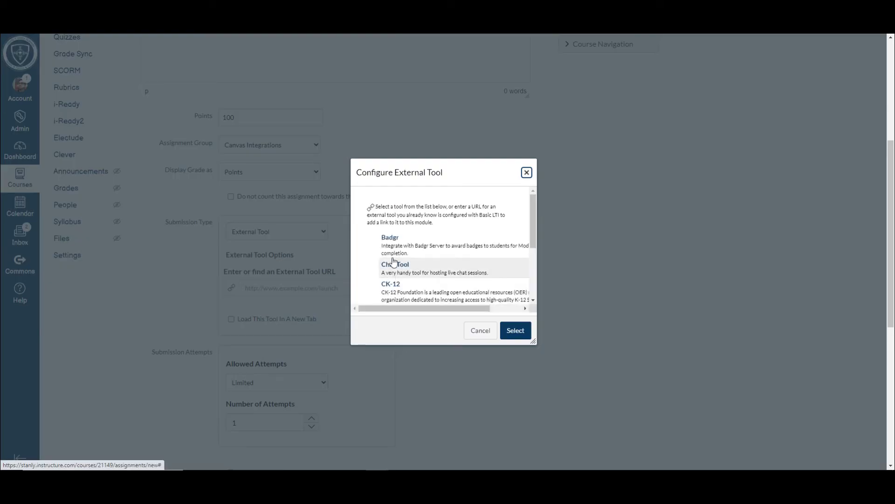
pyautogui.scroll(-8, 446, 254)
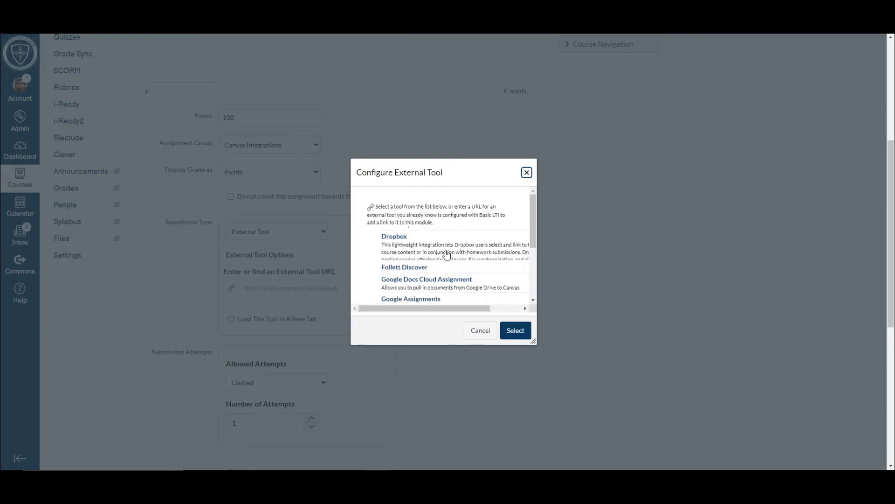
pyautogui.scroll(-6, 453, 255)
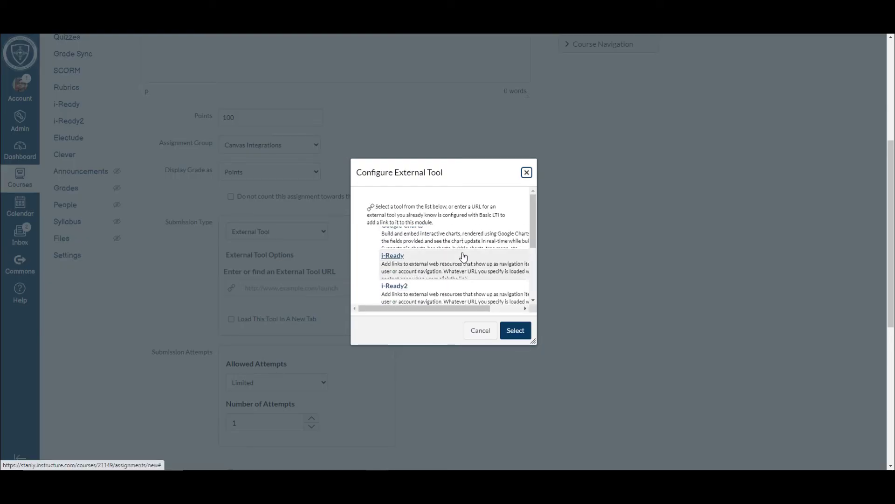
pyautogui.scroll(-1, 443, 259)
pyautogui.scroll(2, 429, 268)
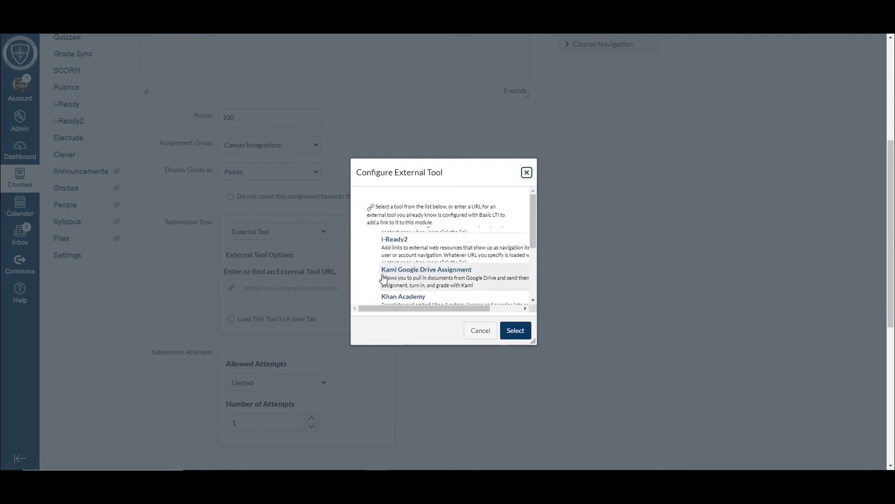
pyautogui.click(426, 269)
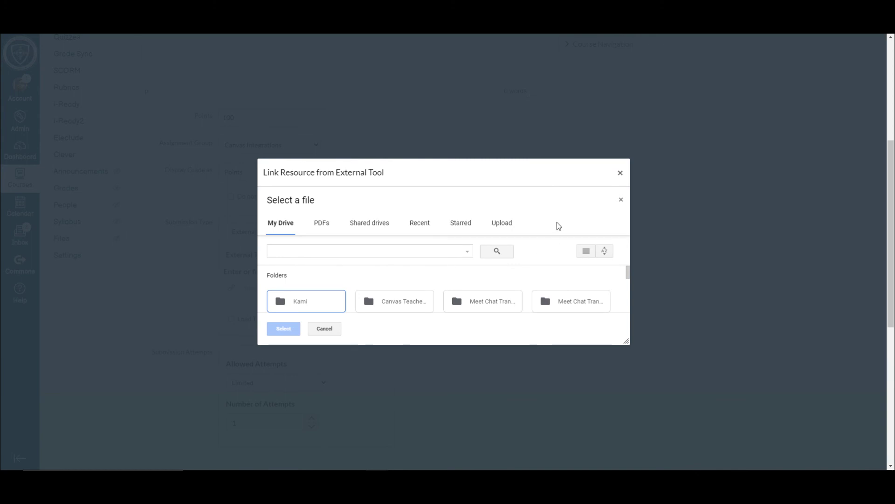
# Open the My Drive Assignments folder and choose the Graphing Lines worksheet PDF
pyautogui.click(503, 224)
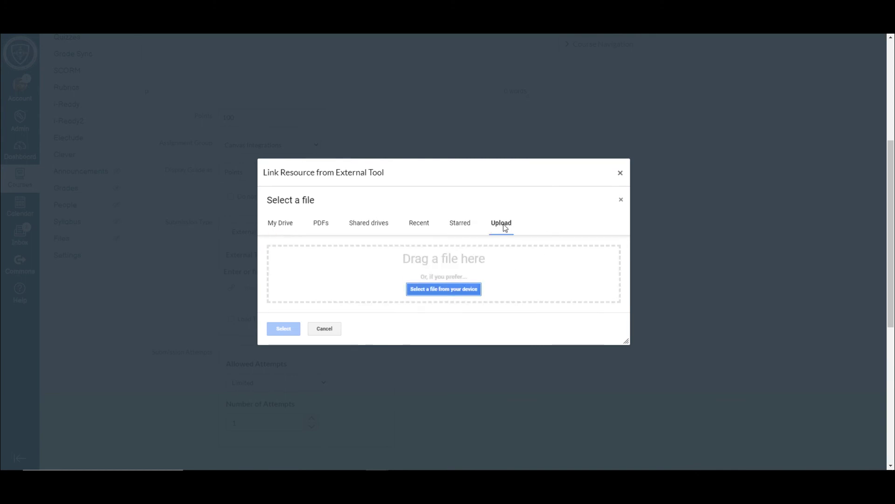
pyautogui.click(281, 227)
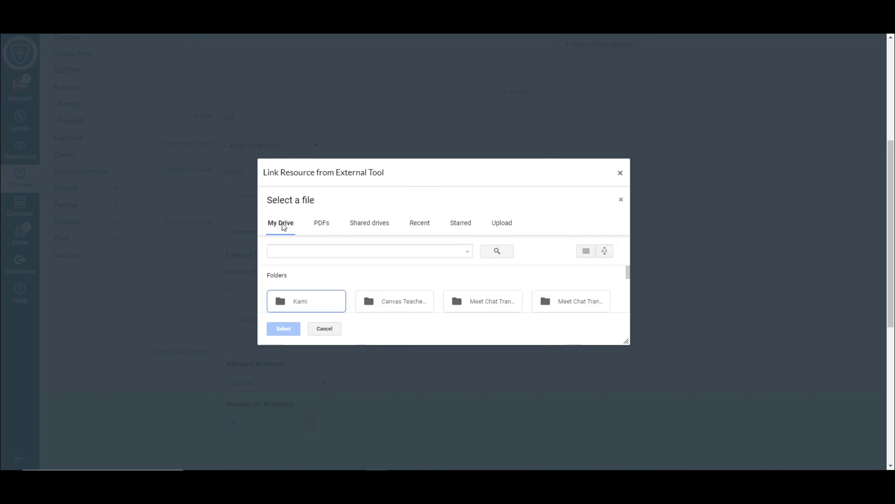
pyautogui.scroll(-3, 387, 258)
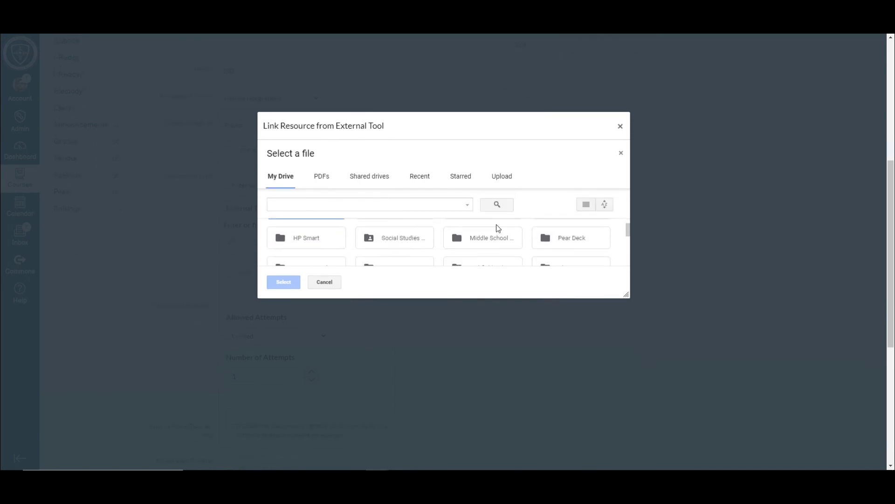
pyautogui.scroll(-2, 513, 227)
pyautogui.scroll(2, 504, 246)
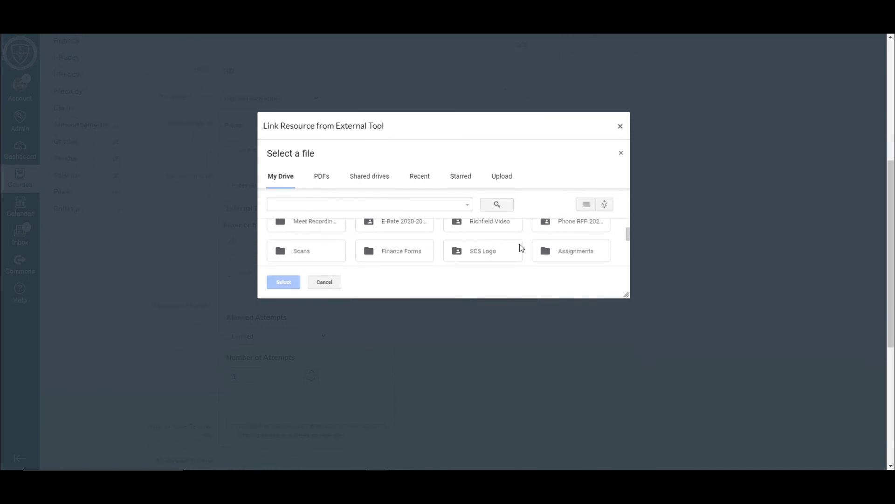
pyautogui.doubleClick(552, 252)
pyautogui.scroll(-2, 458, 236)
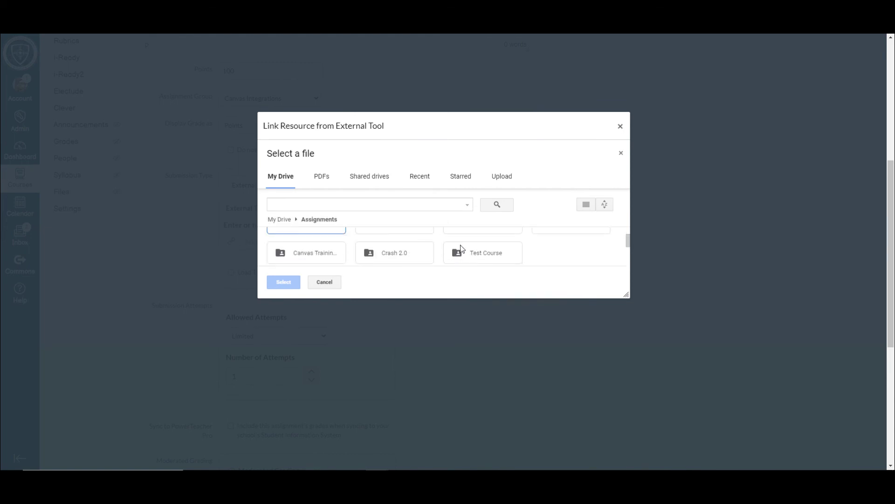
pyautogui.moveTo(627, 296); pyautogui.dragTo(637, 400)
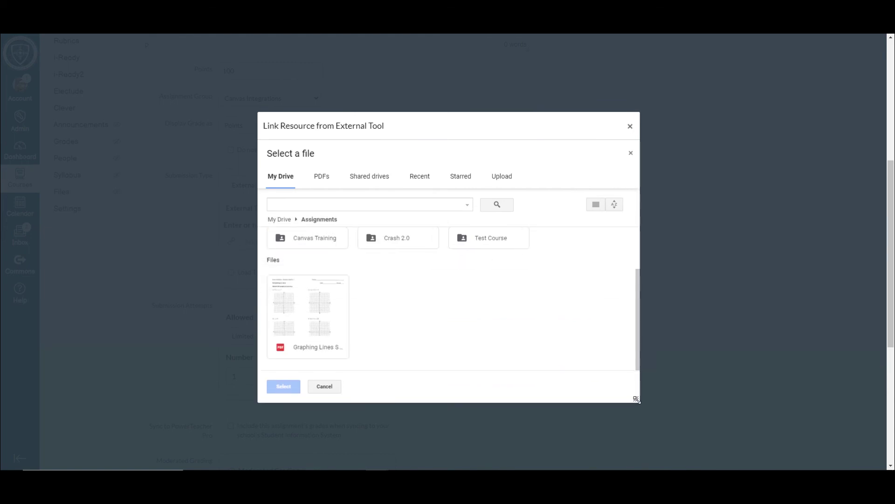
pyautogui.doubleClick(310, 320)
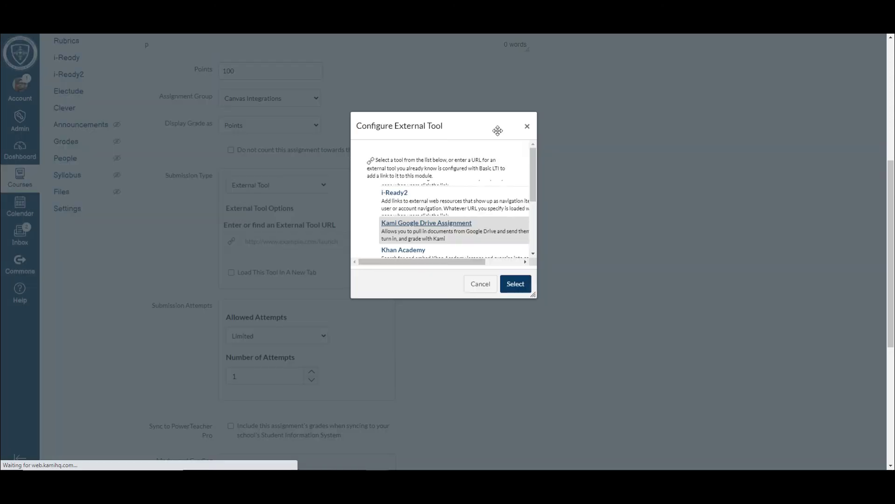
# Confirm Kami as the external tool, then Save & Publish 'Kami Test Assignment'
pyautogui.click(516, 281)
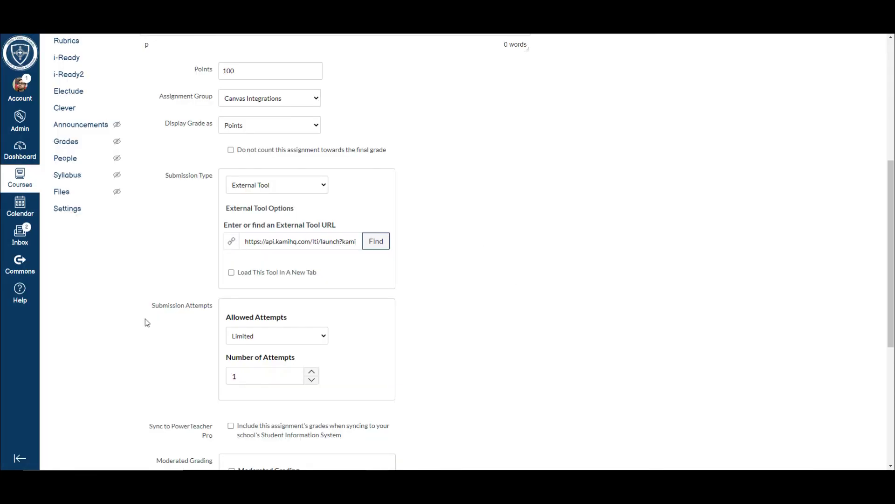
pyautogui.scroll(-3, 145, 318)
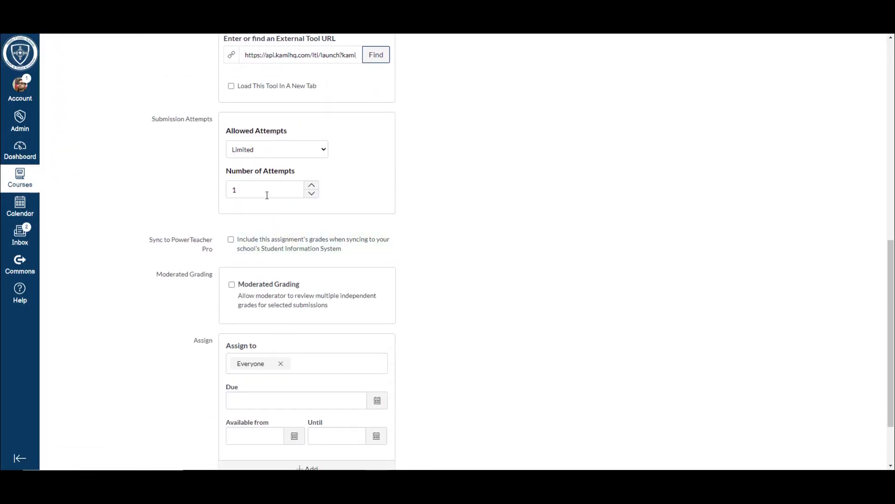
pyautogui.scroll(-2, 328, 165)
pyautogui.scroll(-1, 328, 165)
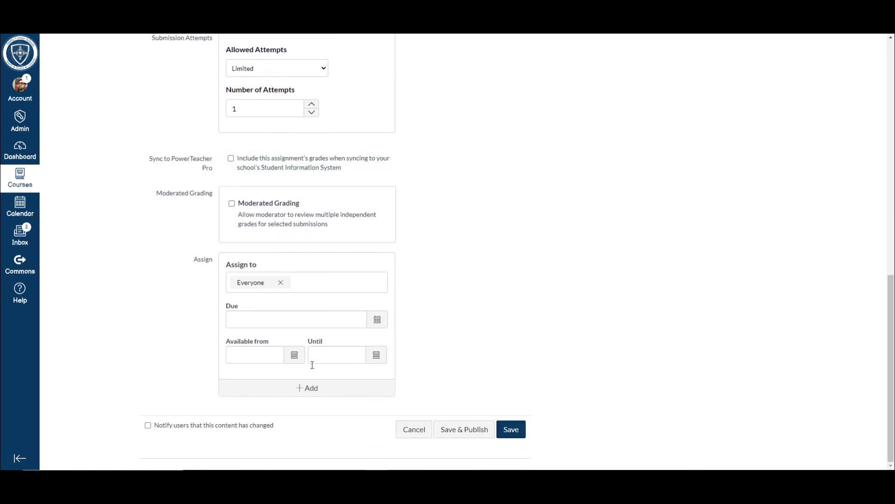
pyautogui.click(465, 430)
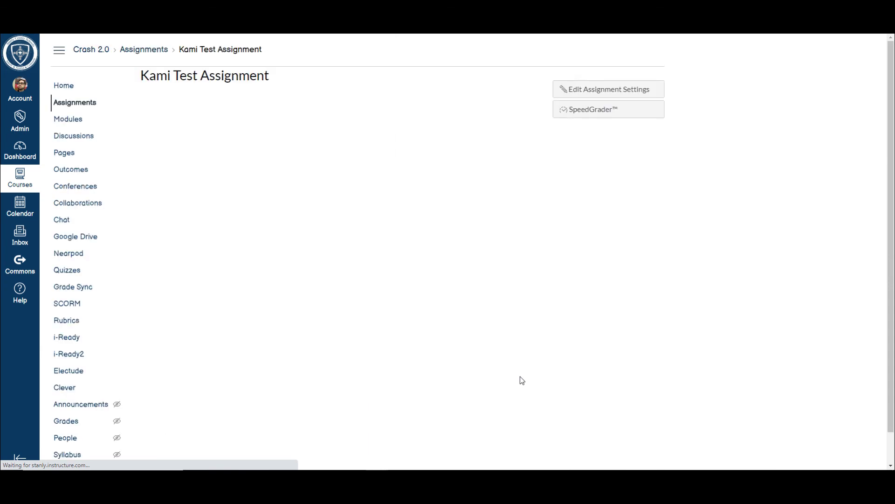